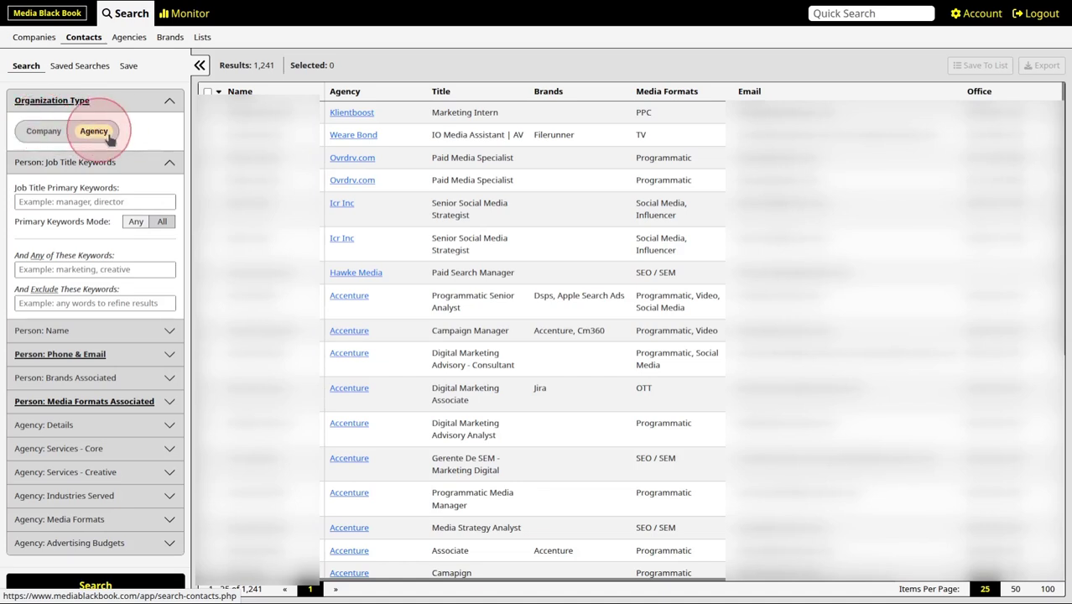
Step: Switch the contact search to Company organizations and review the company ad budget and ad medium filters
{"action": "left_click", "coordinate": [41, 132]}
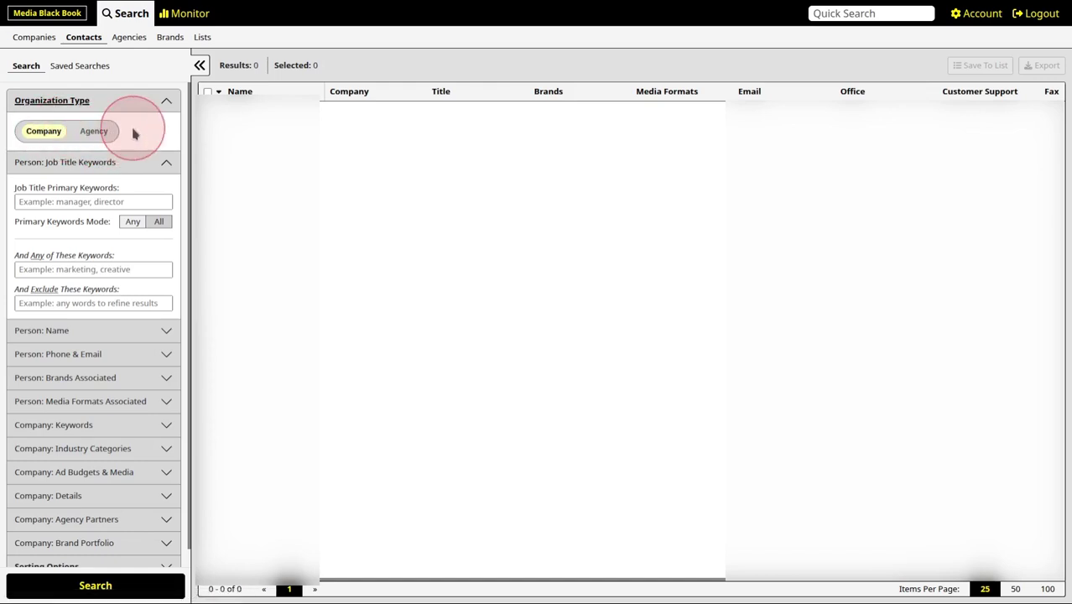
{"action": "scroll", "coordinate": [143, 303], "scroll_direction": "down", "scroll_amount": 1}
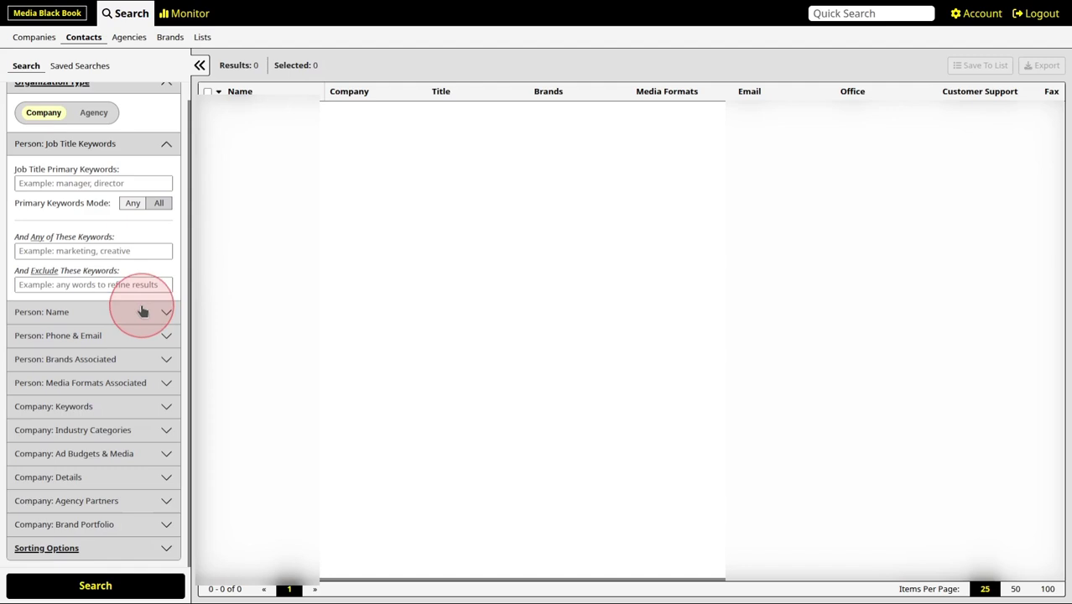
{"action": "left_click", "coordinate": [57, 454]}
{"action": "scroll", "coordinate": [90, 390], "scroll_direction": "down", "scroll_amount": 3}
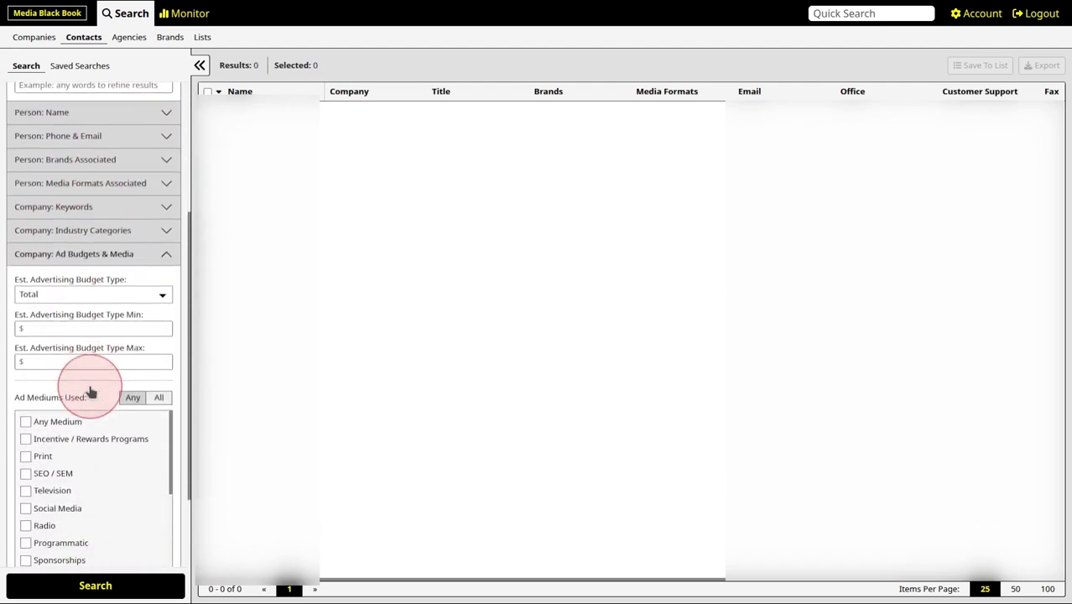
{"action": "scroll", "coordinate": [90, 390], "scroll_direction": "up", "scroll_amount": 2}
{"action": "scroll", "coordinate": [91, 390], "scroll_direction": "up", "scroll_amount": 2}
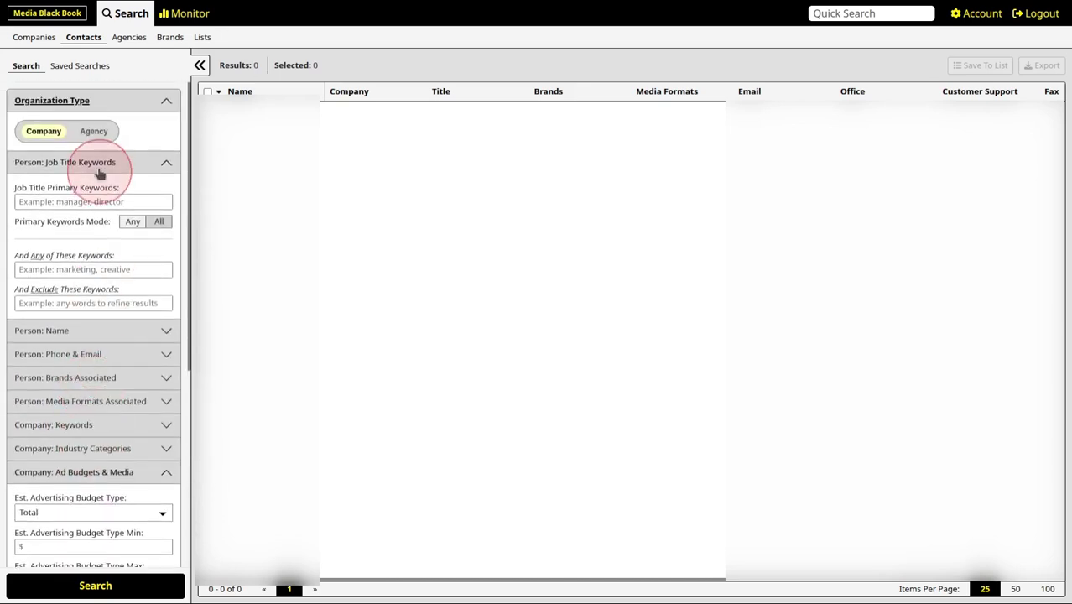
Step: Set the contact search's organization type to Agency
{"action": "left_click", "coordinate": [93, 132]}
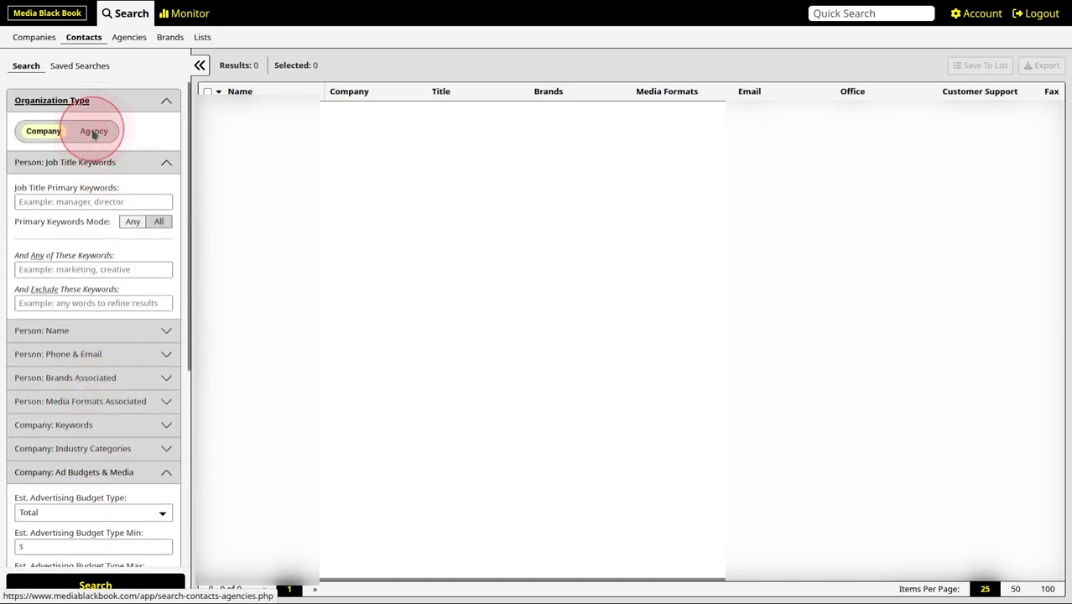
{"action": "left_click", "coordinate": [116, 231]}
{"action": "left_click", "coordinate": [130, 201]}
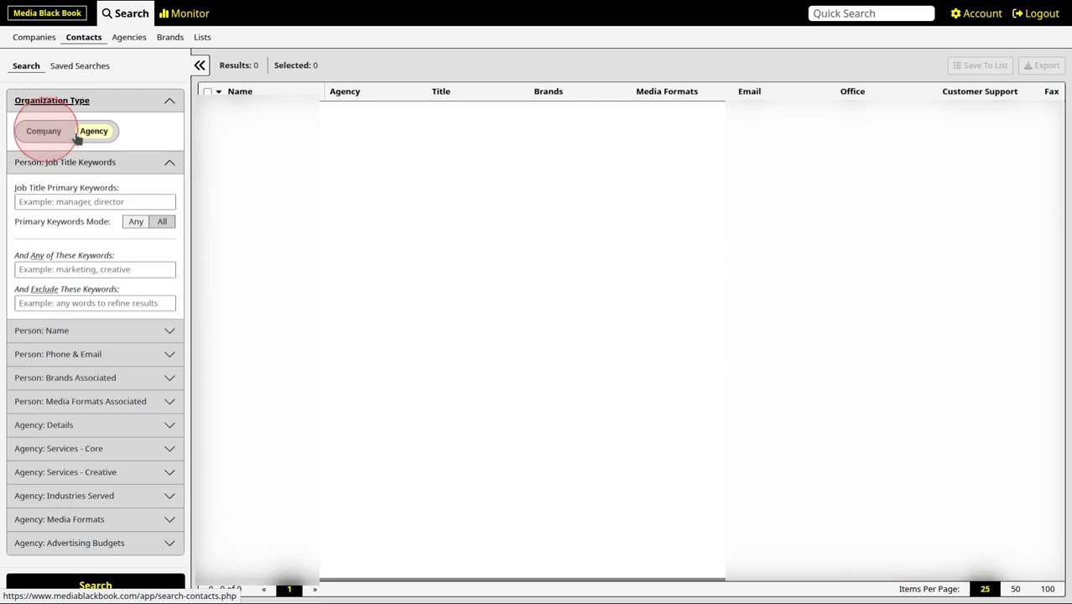
{"action": "left_click", "coordinate": [105, 135]}
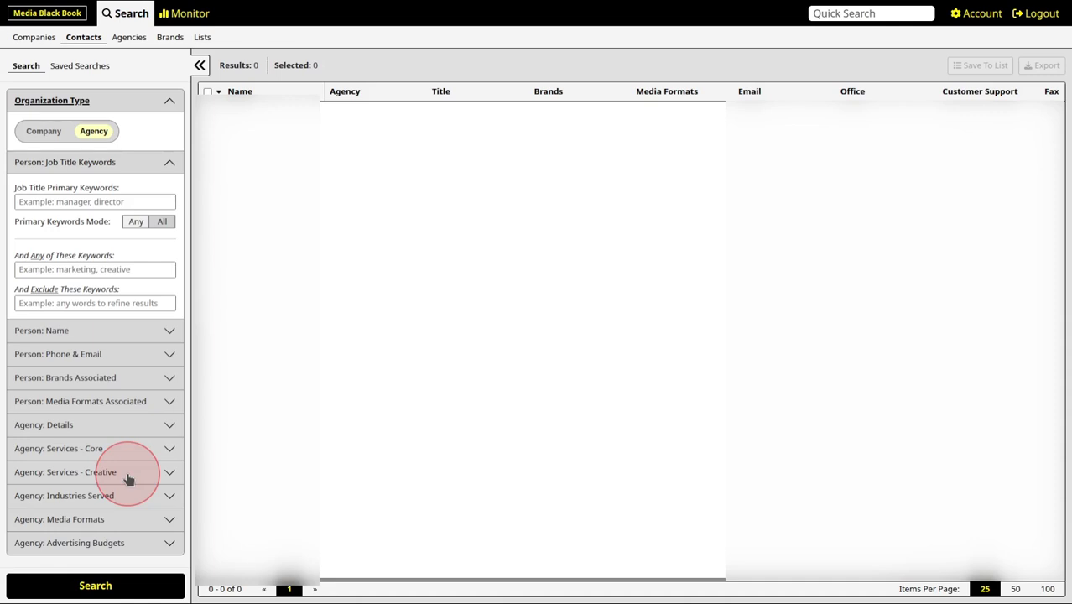
Step: Review the filter options for the agencies' creative services and media formats, collapsing each section after viewing
{"action": "left_click", "coordinate": [129, 479]}
{"action": "scroll", "coordinate": [129, 479], "scroll_direction": "down", "scroll_amount": 5}
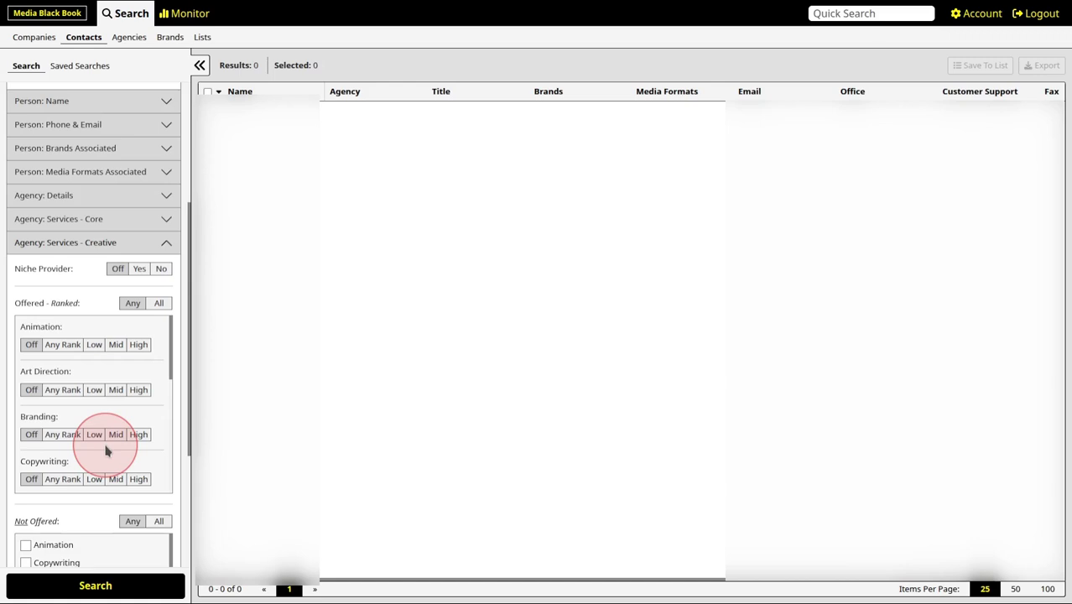
{"action": "left_click", "coordinate": [138, 245]}
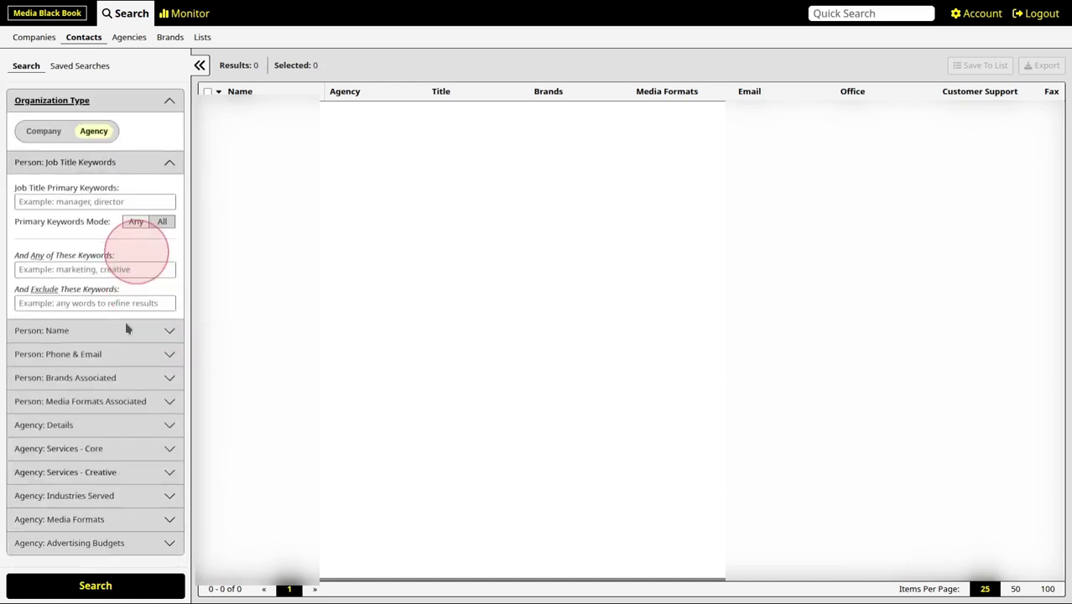
{"action": "left_click", "coordinate": [136, 519]}
{"action": "scroll", "coordinate": [127, 421], "scroll_direction": "down", "scroll_amount": 4}
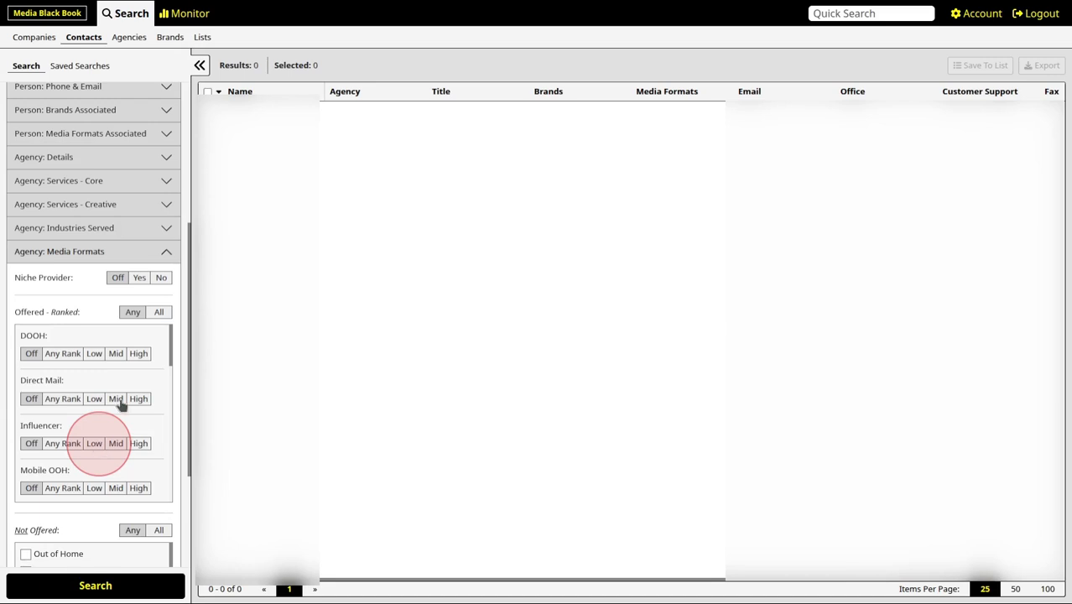
{"action": "left_click", "coordinate": [153, 251]}
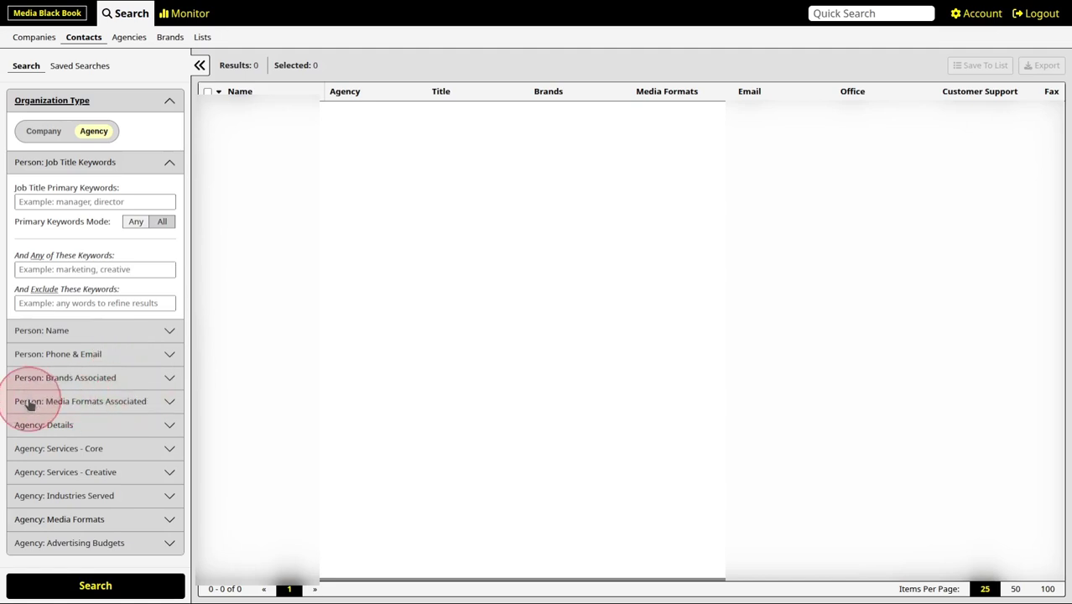
Step: Examine the person filters for associated media formats and associated brands, and collapse them again
{"action": "left_click", "coordinate": [104, 406]}
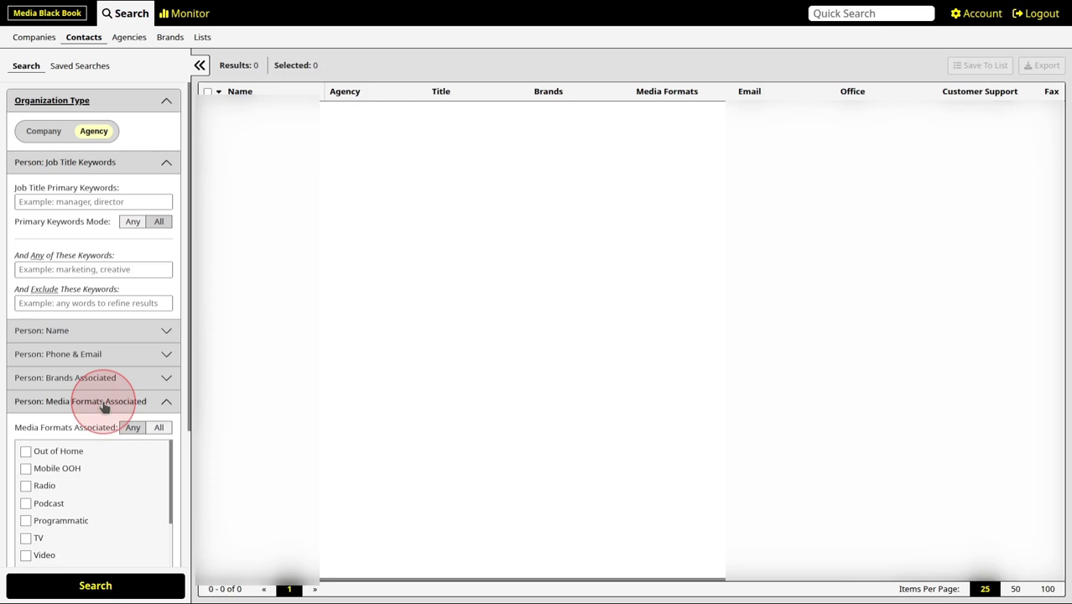
{"action": "left_click", "coordinate": [105, 403]}
{"action": "left_click", "coordinate": [114, 377]}
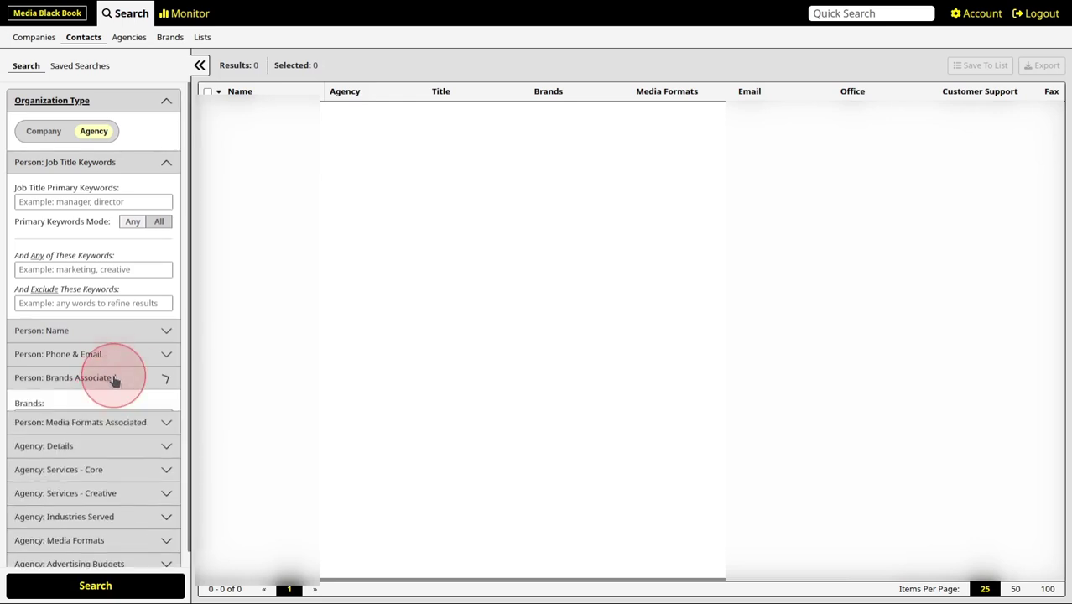
{"action": "left_click", "coordinate": [113, 378]}
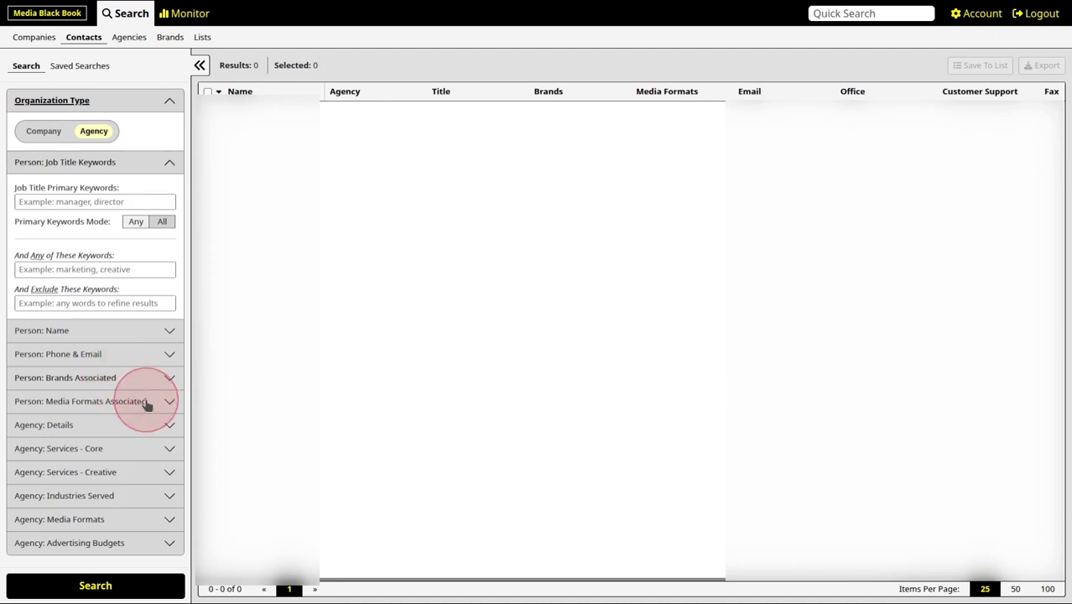
{"action": "left_click", "coordinate": [146, 402]}
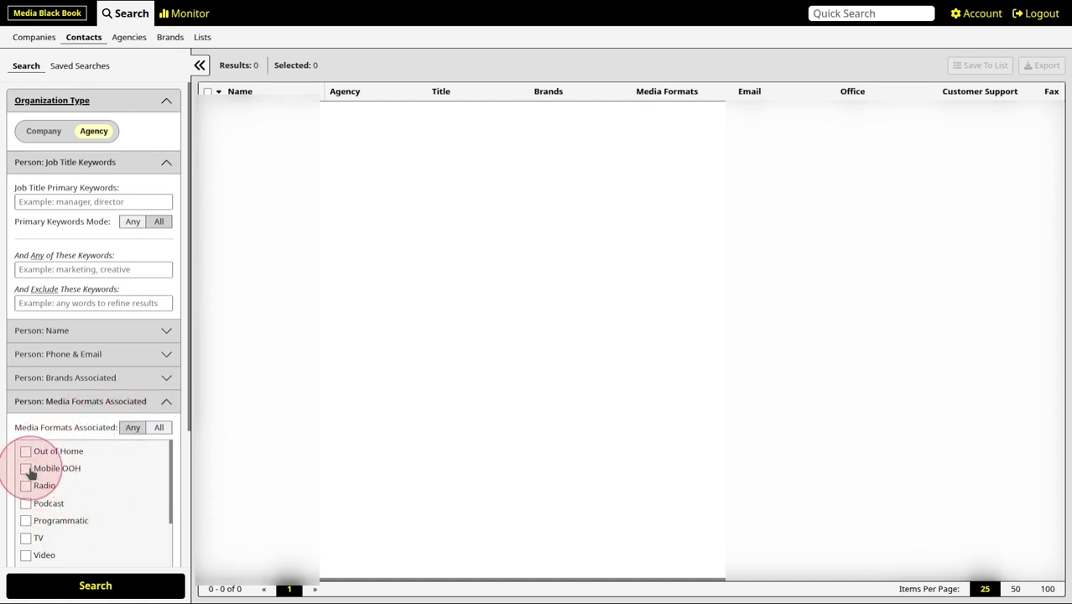
{"action": "left_click", "coordinate": [156, 404]}
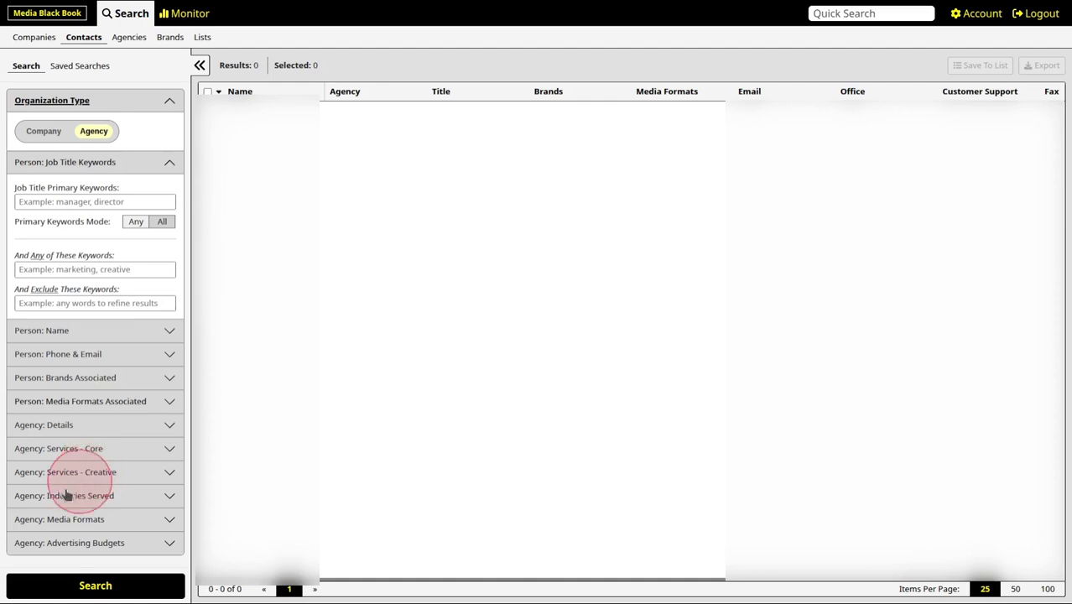
Step: Look through the agency media formats ranked as offered and those marked not offered, and collapse the section
{"action": "left_click", "coordinate": [123, 518]}
{"action": "scroll", "coordinate": [141, 453], "scroll_direction": "down", "scroll_amount": 5}
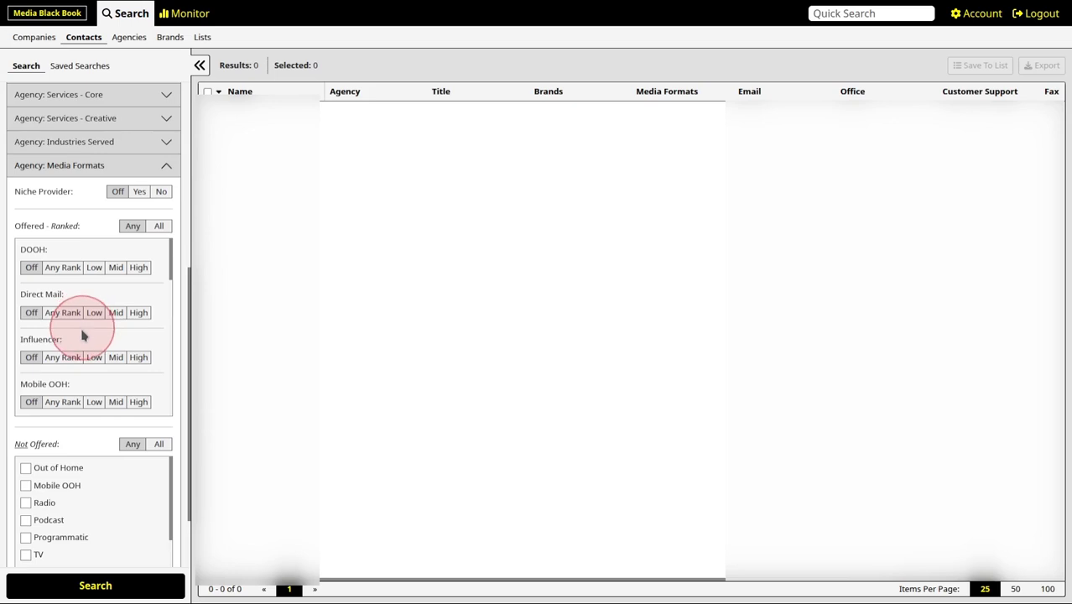
{"action": "scroll", "coordinate": [83, 336], "scroll_direction": "down", "scroll_amount": 3}
{"action": "scroll", "coordinate": [82, 336], "scroll_direction": "down", "scroll_amount": 1}
{"action": "scroll", "coordinate": [81, 339], "scroll_direction": "up", "scroll_amount": 4}
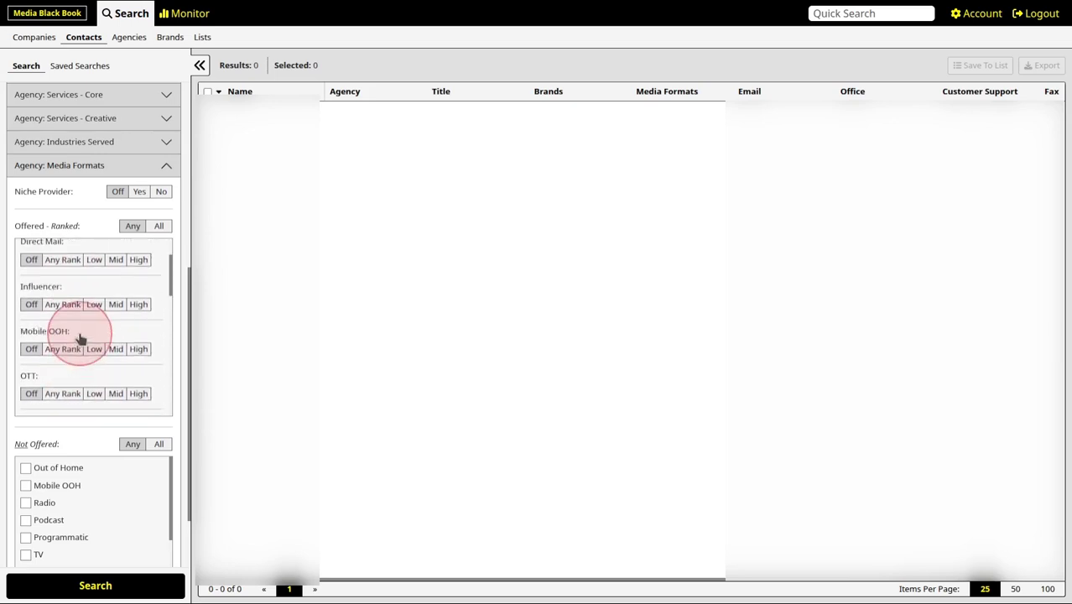
{"action": "left_click", "coordinate": [166, 167]}
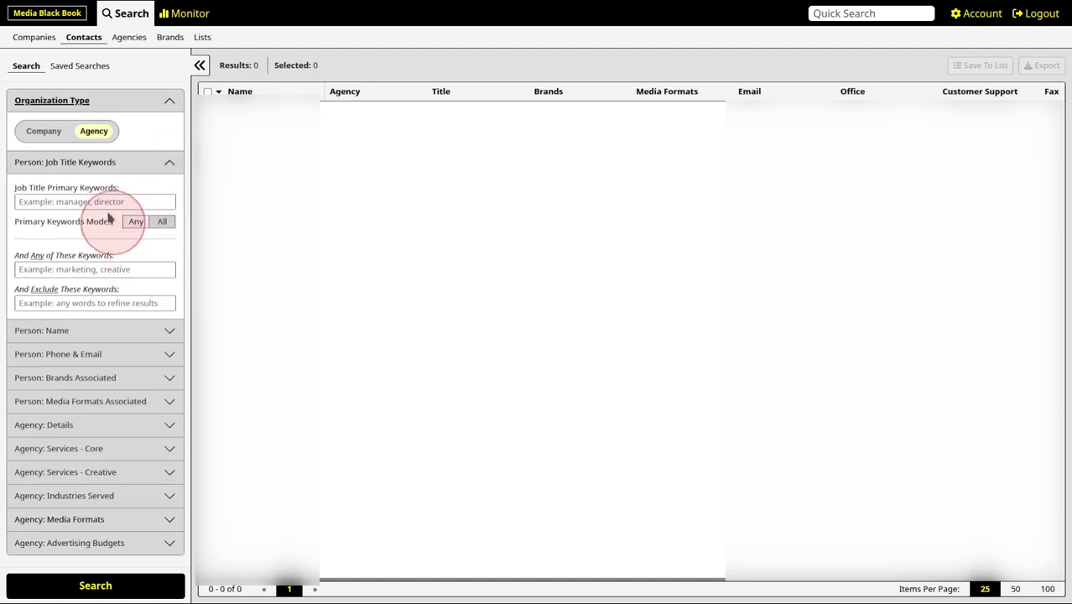
Step: Search agency contacts with the job title primary keyword "media", excluding the keywords "social contact"
{"action": "left_click", "coordinate": [102, 202]}
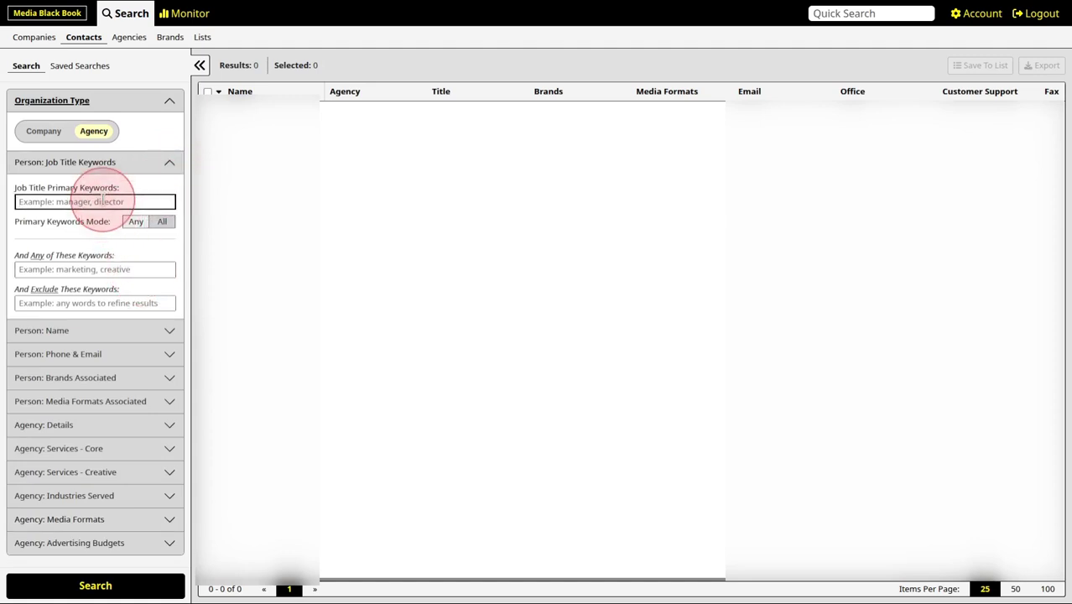
{"action": "type", "text": "media"}
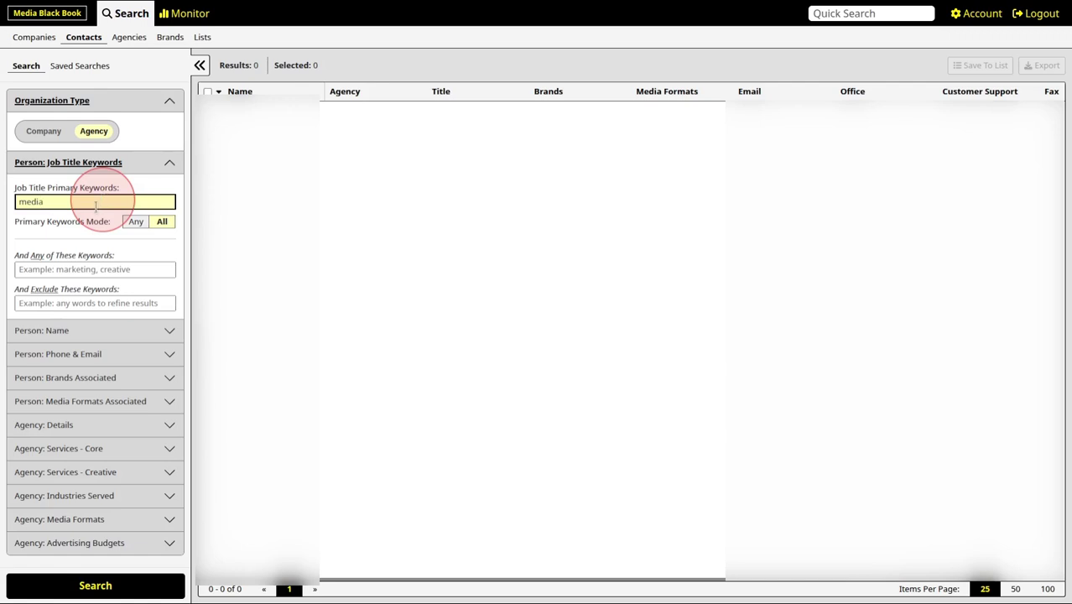
{"action": "left_click", "coordinate": [49, 301]}
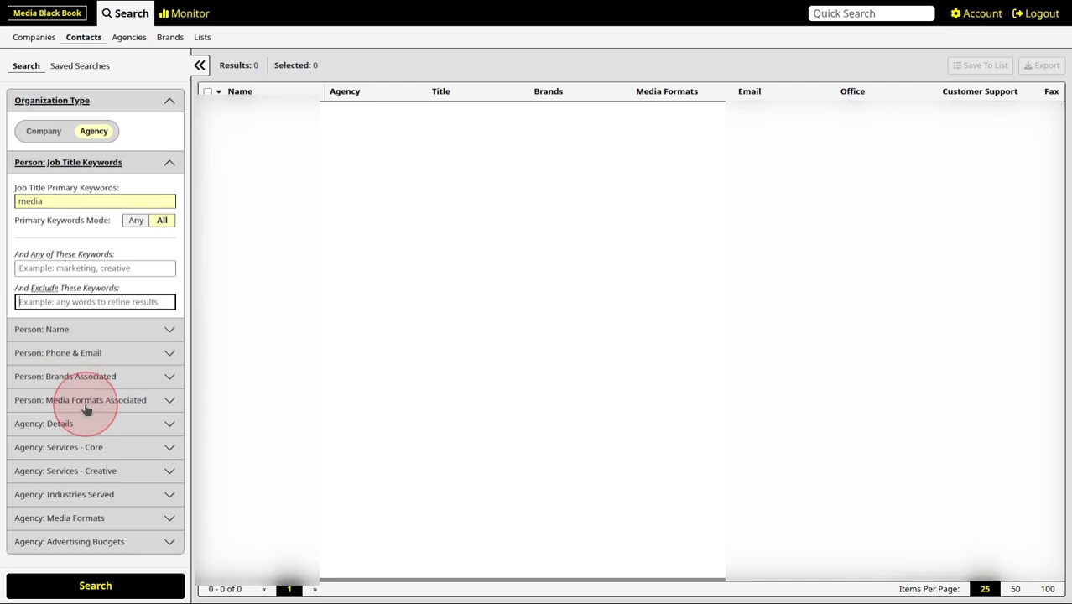
{"action": "type", "text": "social"}
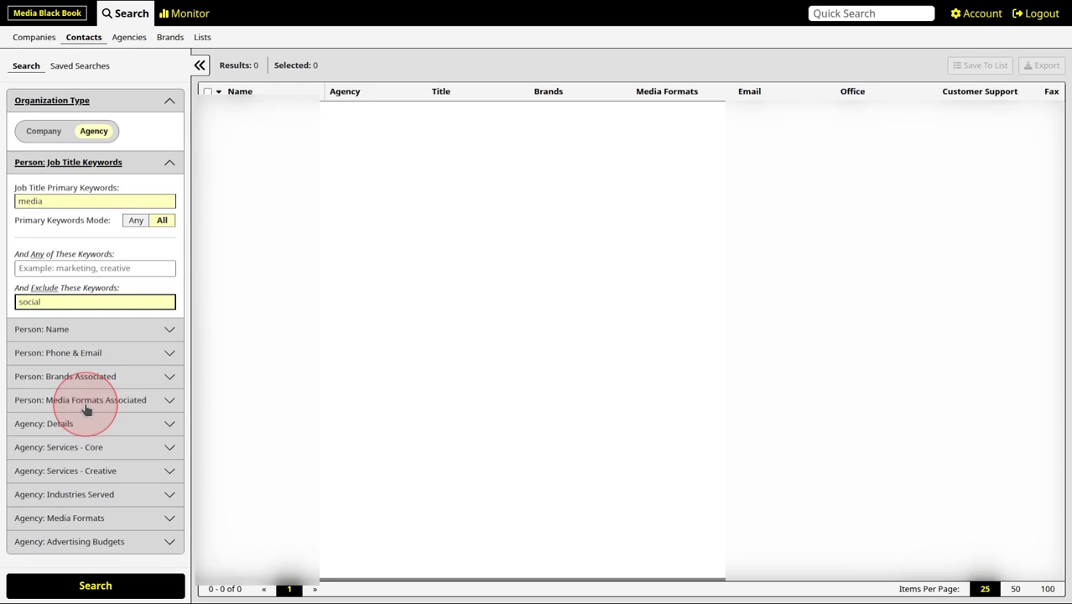
{"action": "type", "text": "contact"}
{"action": "left_click", "coordinate": [170, 162]}
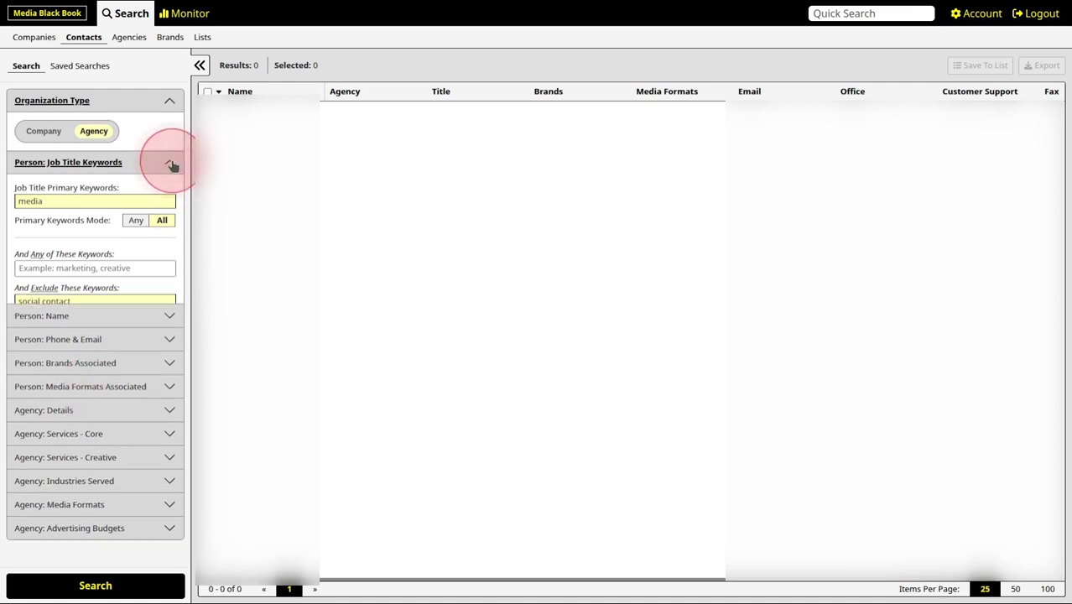
{"action": "left_click", "coordinate": [170, 163]}
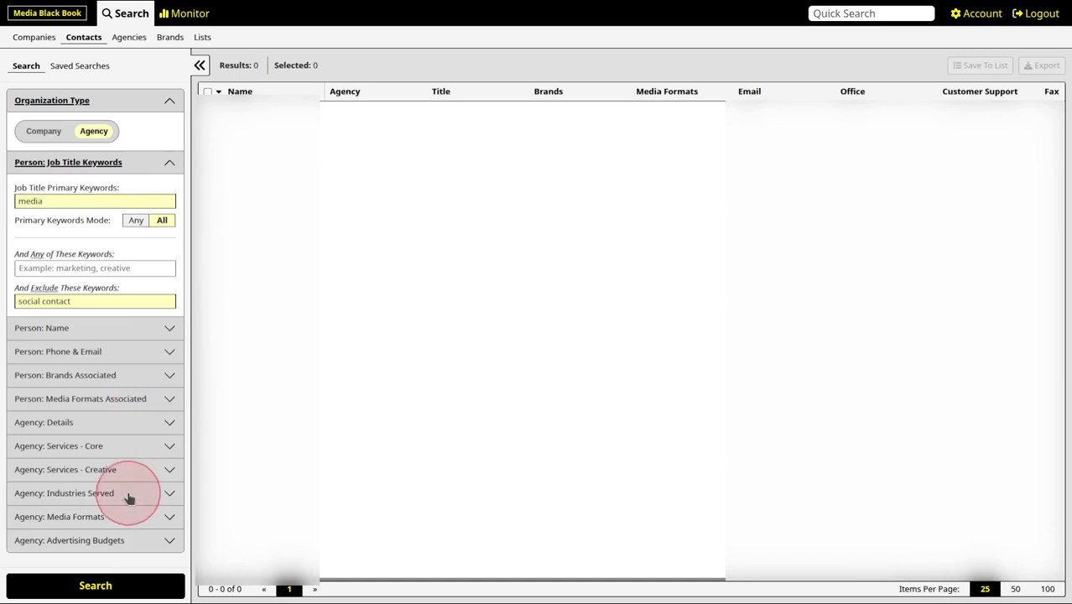
{"action": "left_click", "coordinate": [96, 585]}
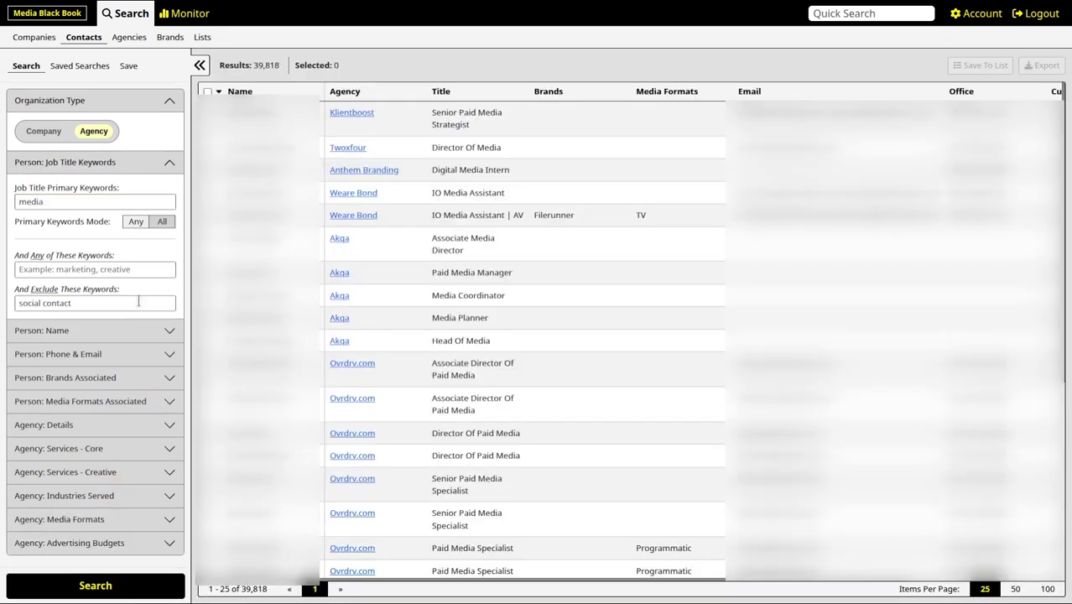
Step: Set the agencies' offered Out of Home media format to Any Rank and rerun the contact search
{"action": "left_click", "coordinate": [132, 299]}
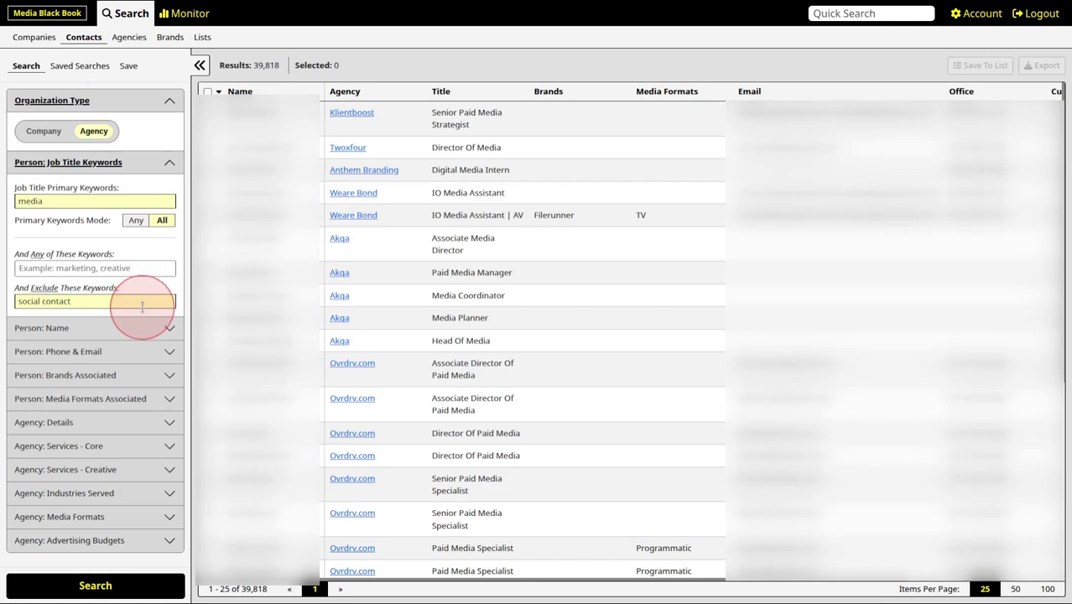
{"action": "left_click", "coordinate": [157, 519]}
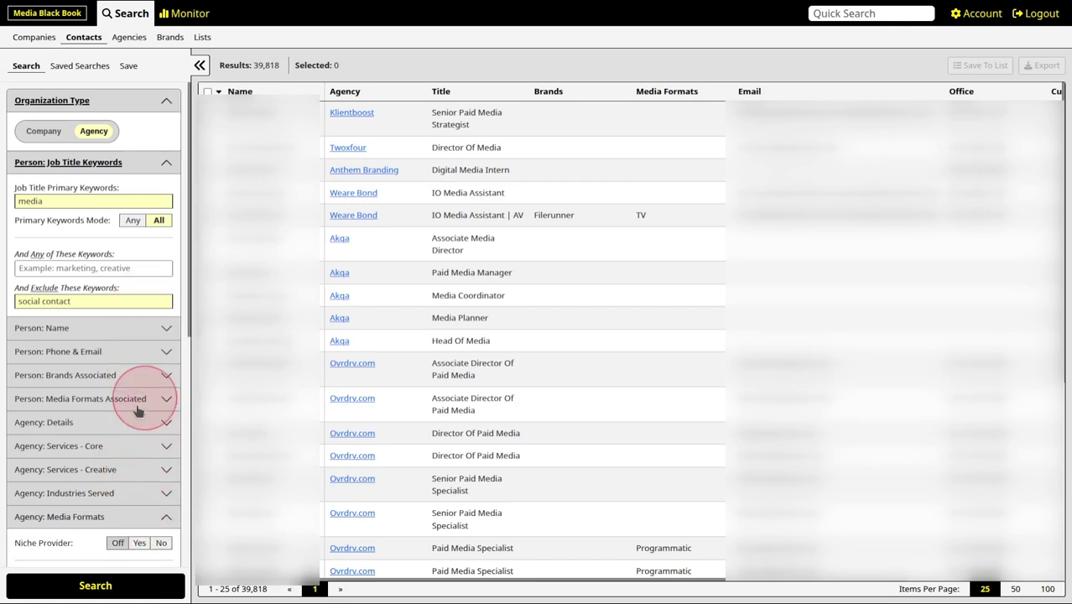
{"action": "scroll", "coordinate": [137, 414], "scroll_direction": "down", "scroll_amount": 4}
{"action": "scroll", "coordinate": [132, 421], "scroll_direction": "down", "scroll_amount": 5}
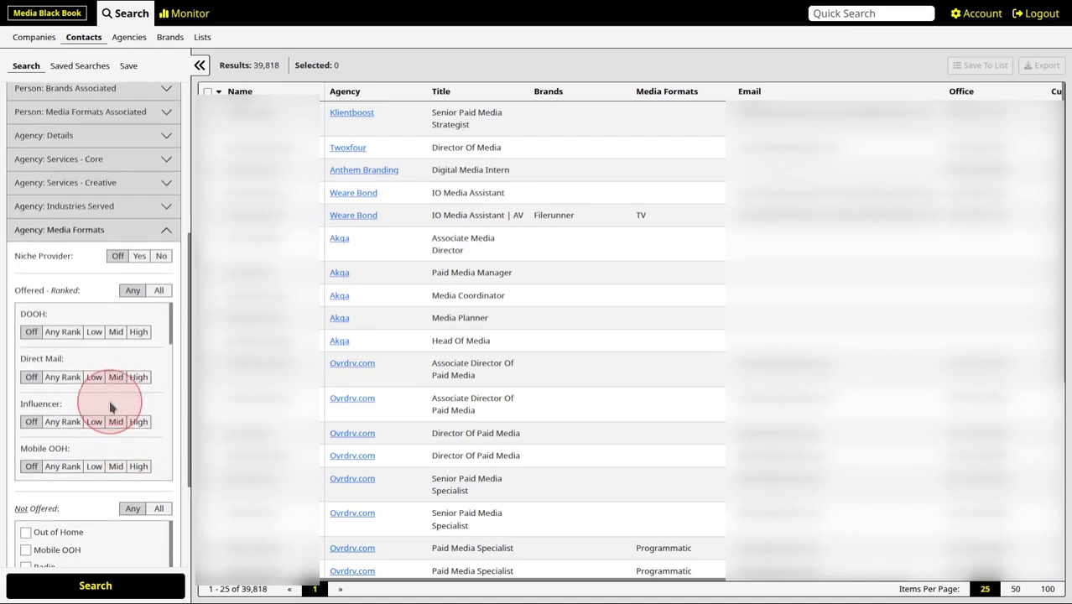
{"action": "scroll", "coordinate": [109, 409], "scroll_direction": "up", "scroll_amount": 3}
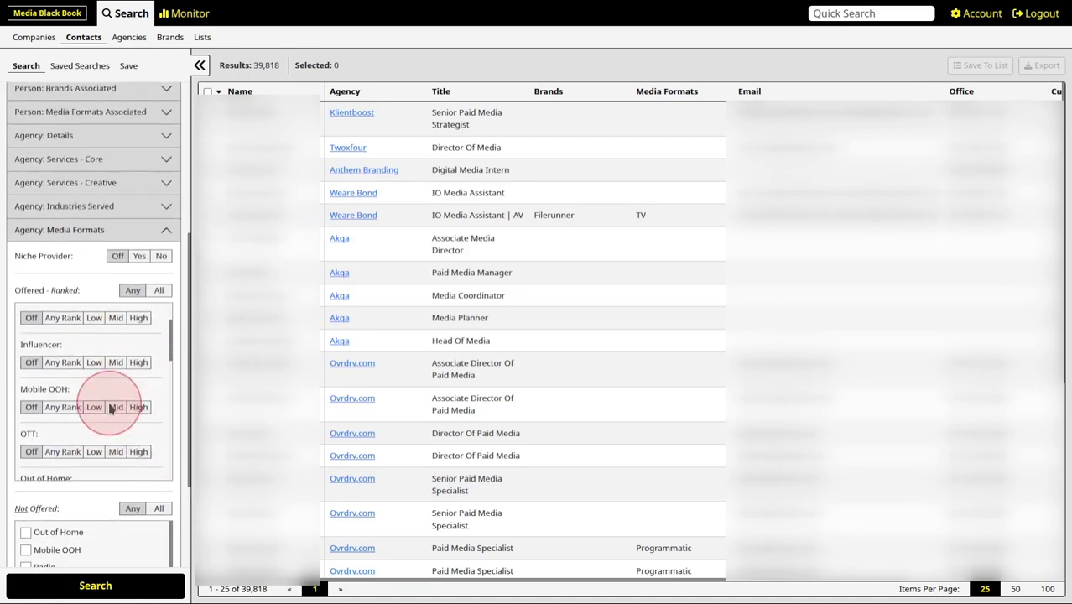
{"action": "scroll", "coordinate": [97, 409], "scroll_direction": "down", "scroll_amount": 2}
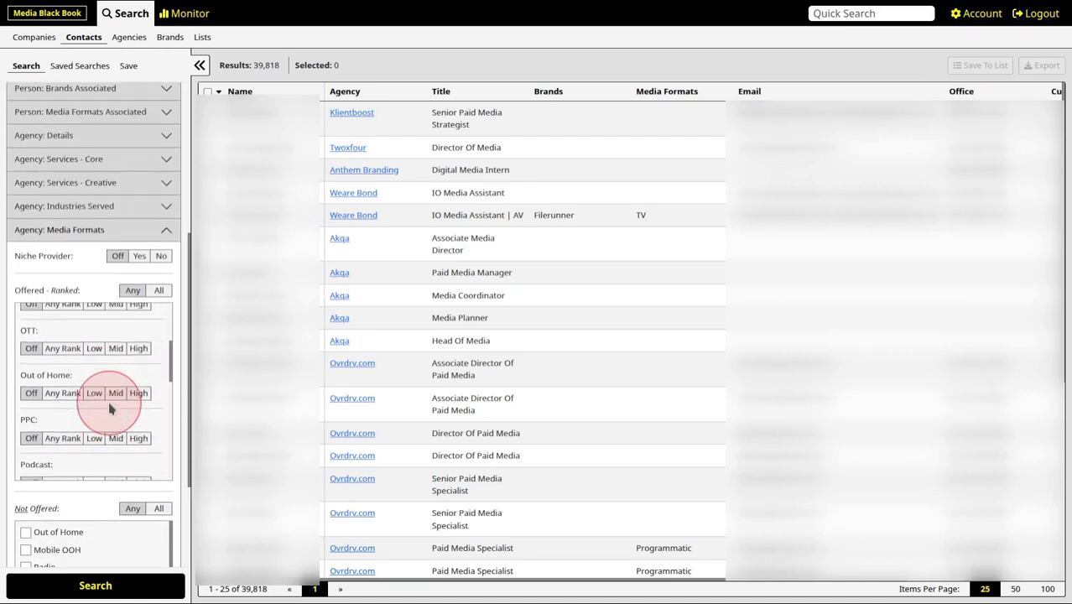
{"action": "left_click", "coordinate": [56, 397]}
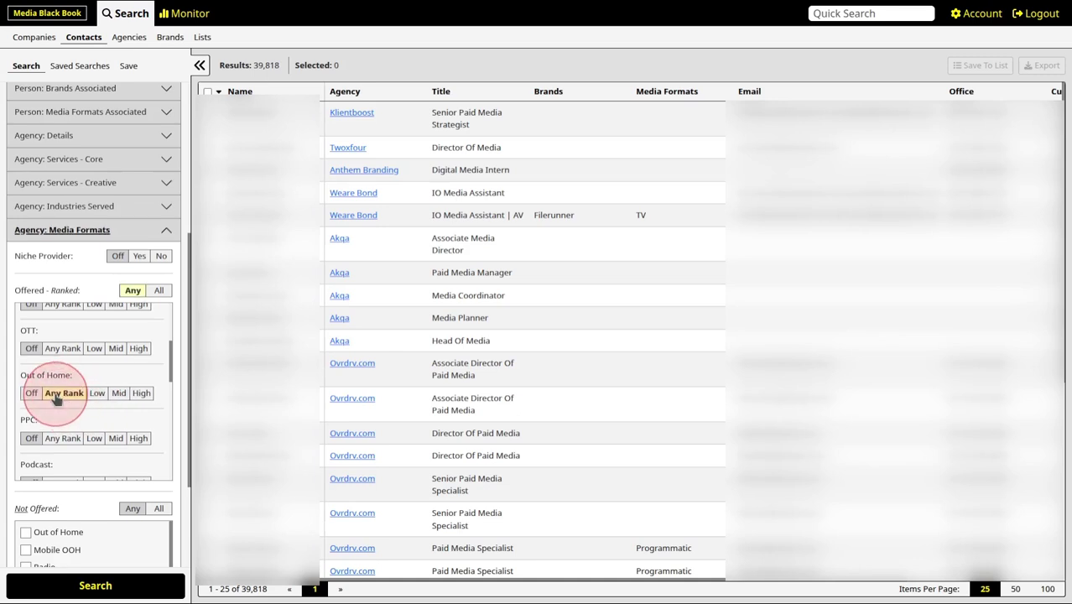
{"action": "left_click", "coordinate": [141, 232]}
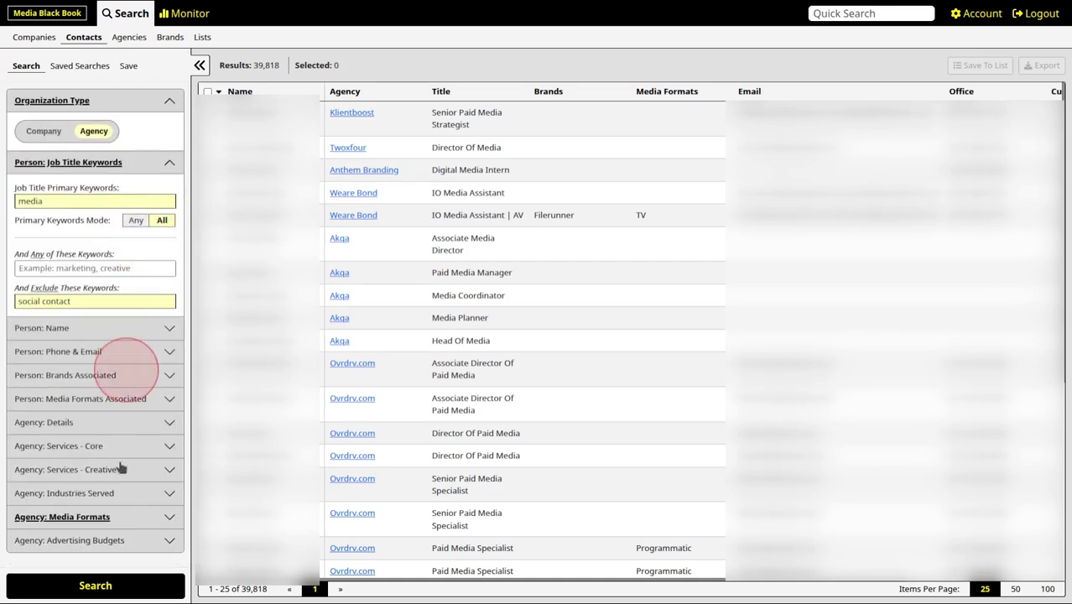
{"action": "left_click", "coordinate": [95, 584]}
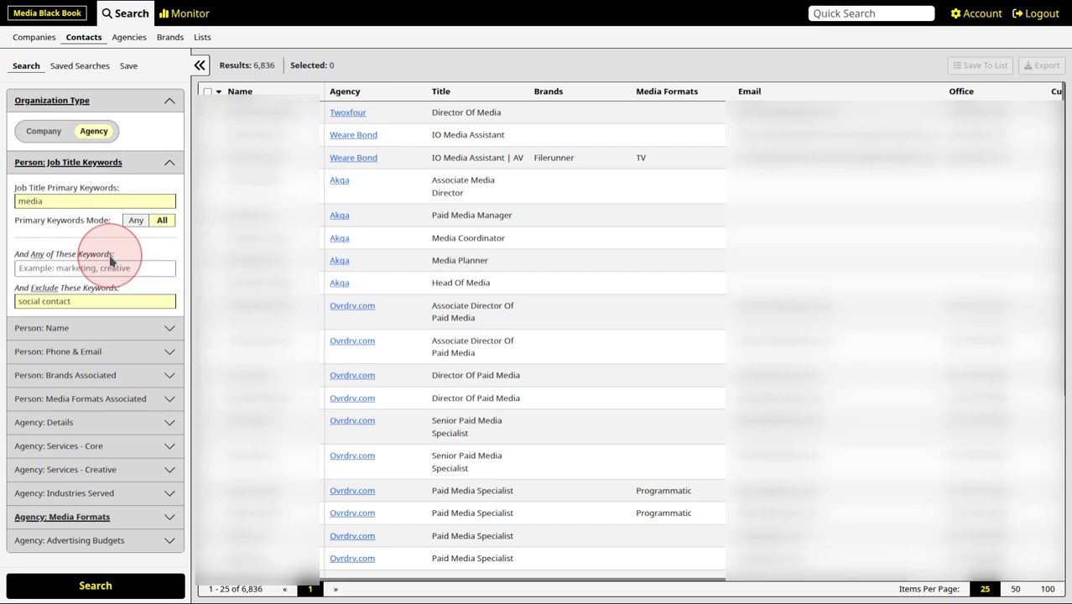
Step: Restrict the agencies' offered Out of Home media format to Mid and High ranks and rerun the contact search
{"action": "left_click", "coordinate": [131, 517]}
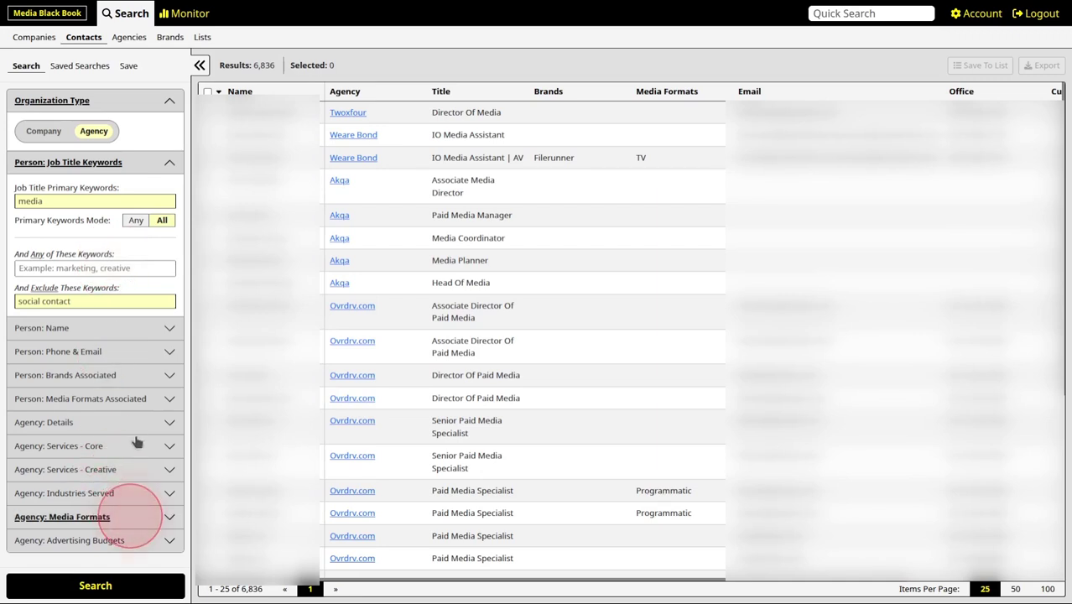
{"action": "scroll", "coordinate": [135, 434], "scroll_direction": "down", "scroll_amount": 4}
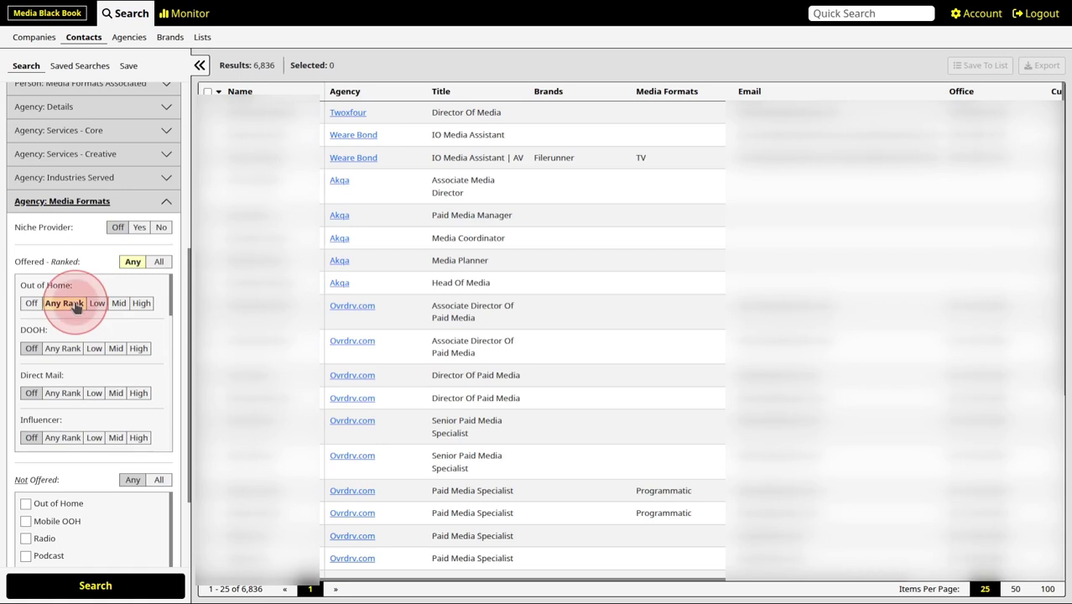
{"action": "left_click", "coordinate": [40, 304]}
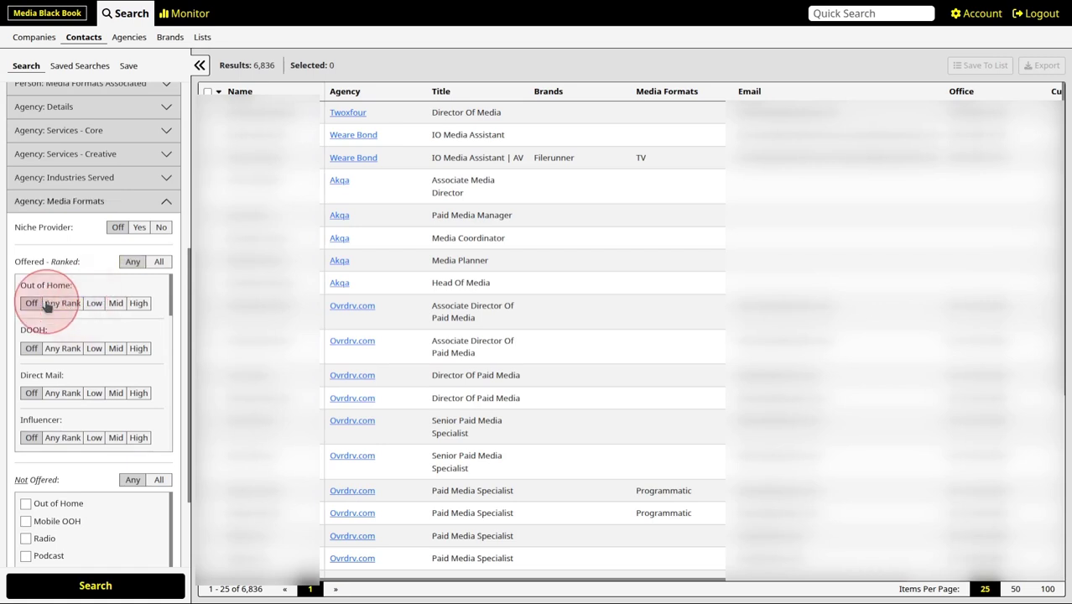
{"action": "left_click", "coordinate": [124, 304]}
{"action": "left_click", "coordinate": [134, 303]}
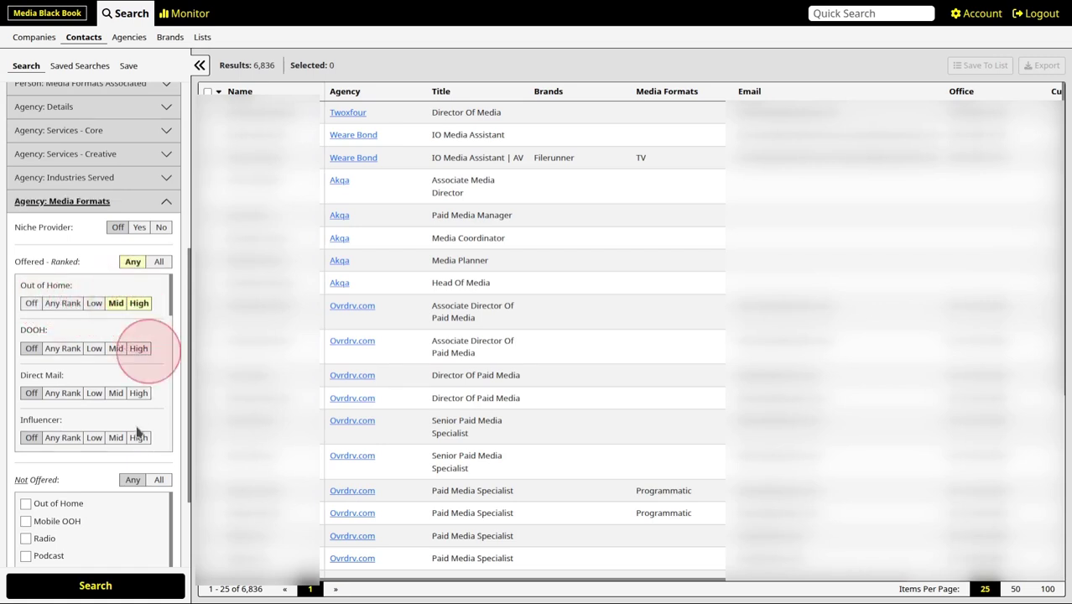
{"action": "left_click", "coordinate": [109, 585]}
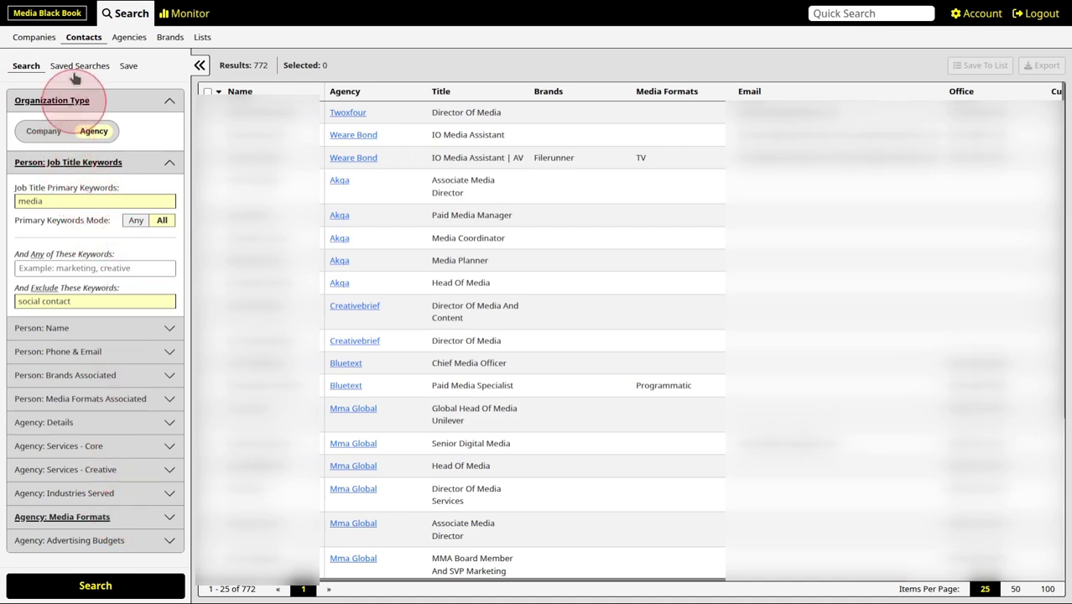
Step: Start a fresh agency contact search using the copied list of associated brands, which includes mtn dew, mountain dew and hires
{"action": "left_click", "coordinate": [84, 39]}
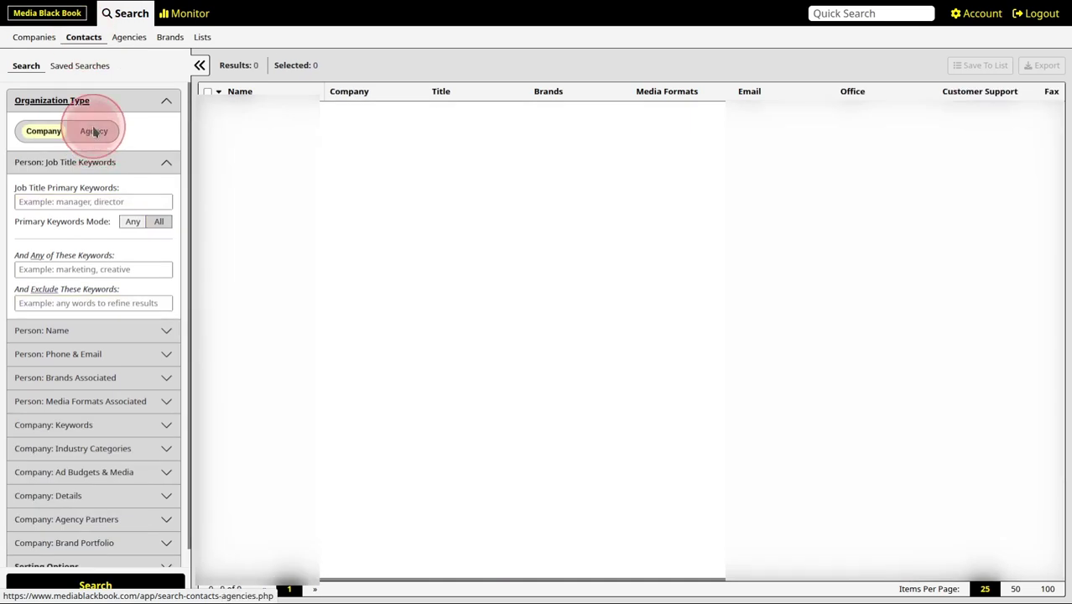
{"action": "left_click", "coordinate": [94, 132]}
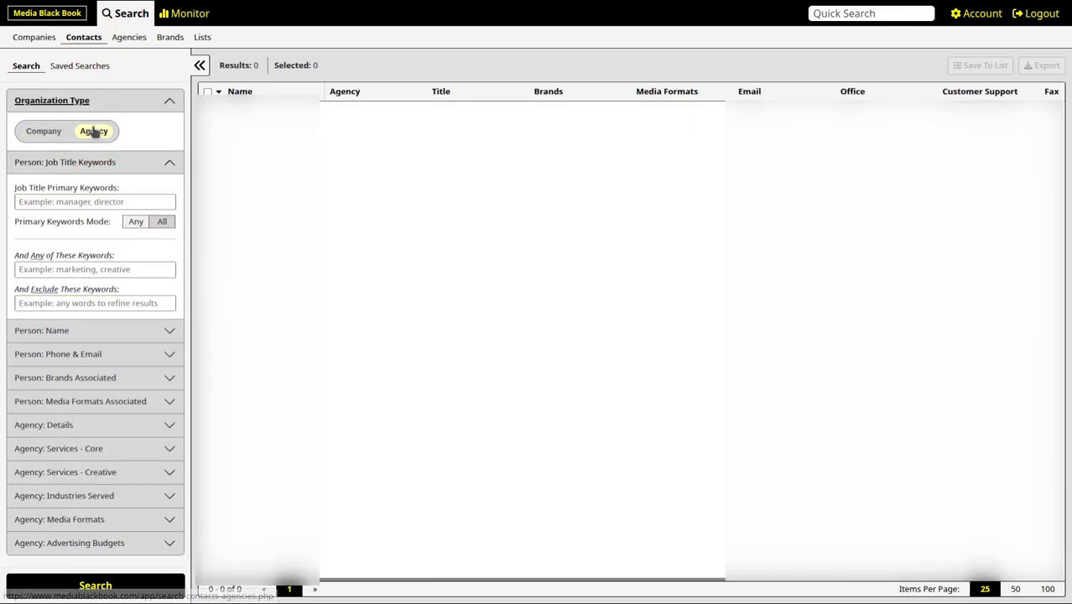
{"action": "left_click", "coordinate": [137, 378]}
{"action": "left_click", "coordinate": [112, 417]}
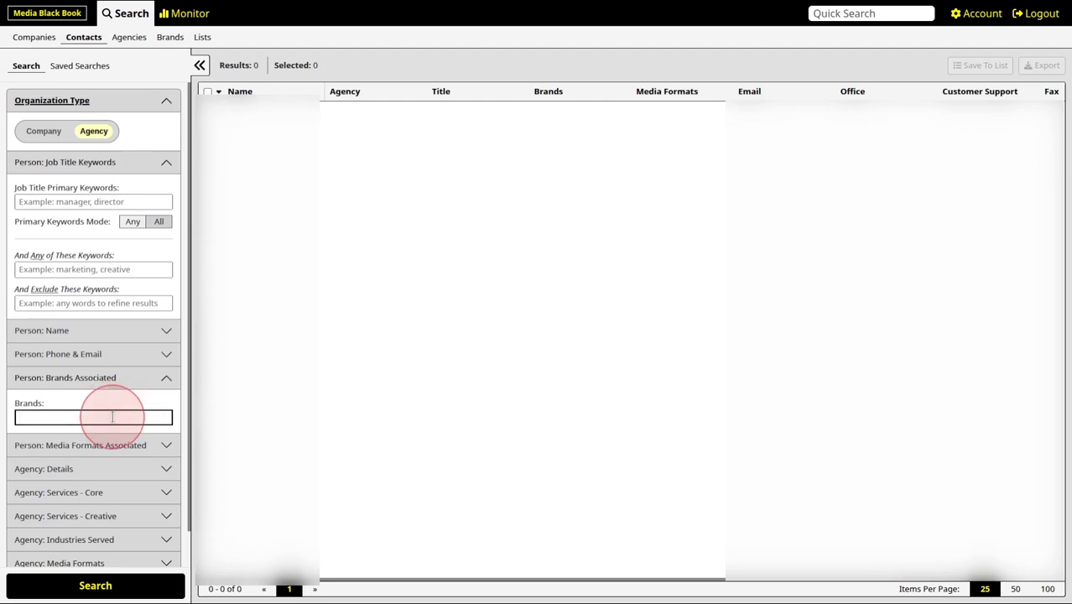
{"action": "key", "text": "ctrl+v"}
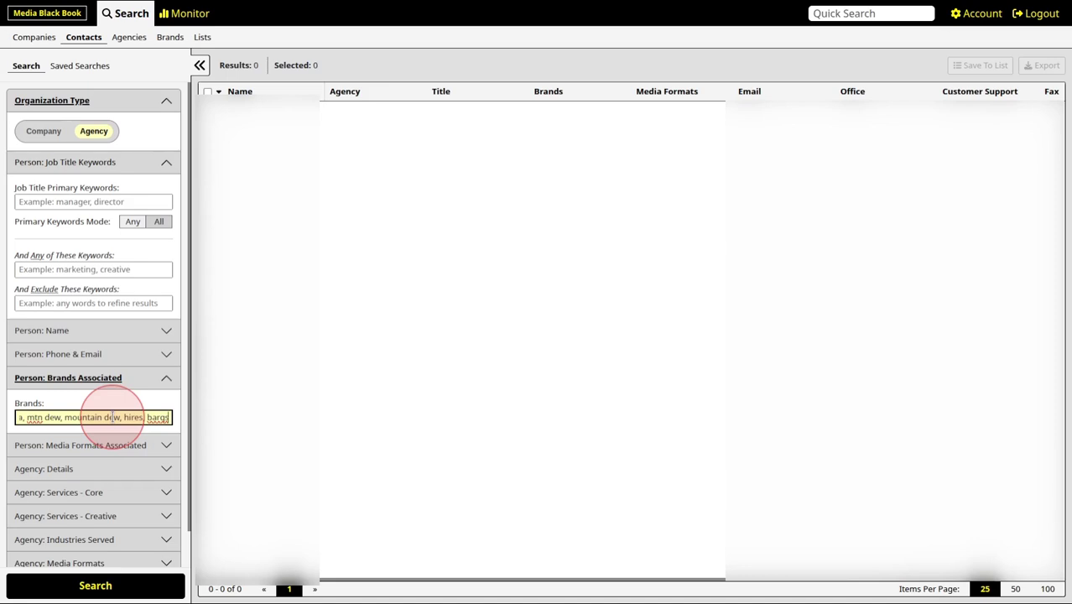
{"action": "key", "text": "Return"}
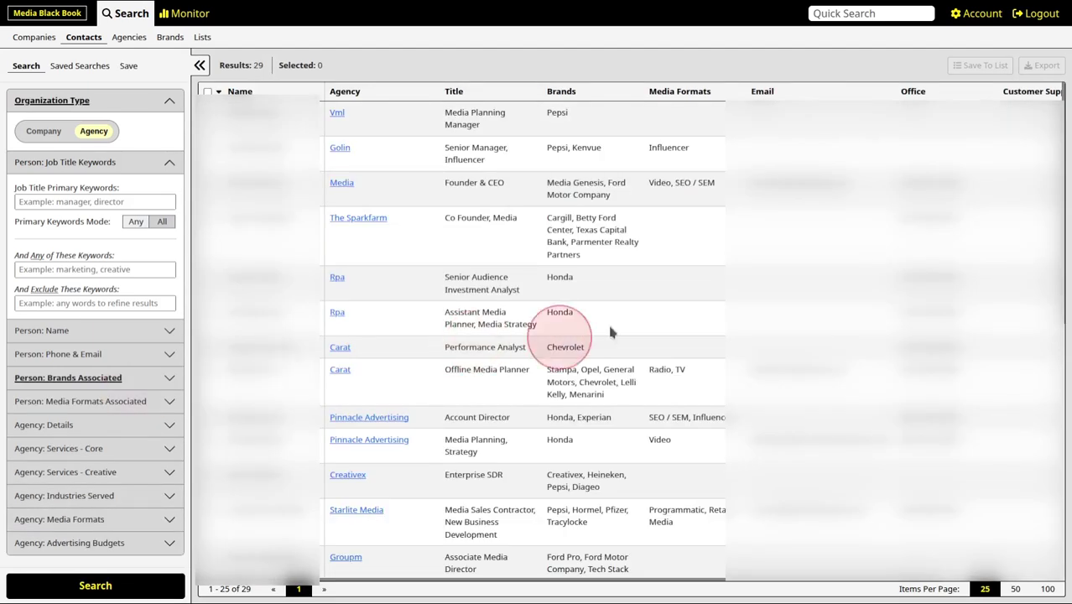
Step: Look through the agency contacts found by brand, checking their titles, associated brands and media formats
{"action": "scroll", "coordinate": [785, 344], "scroll_direction": "down", "scroll_amount": 1}
{"action": "scroll", "coordinate": [785, 344], "scroll_direction": "down", "scroll_amount": 5}
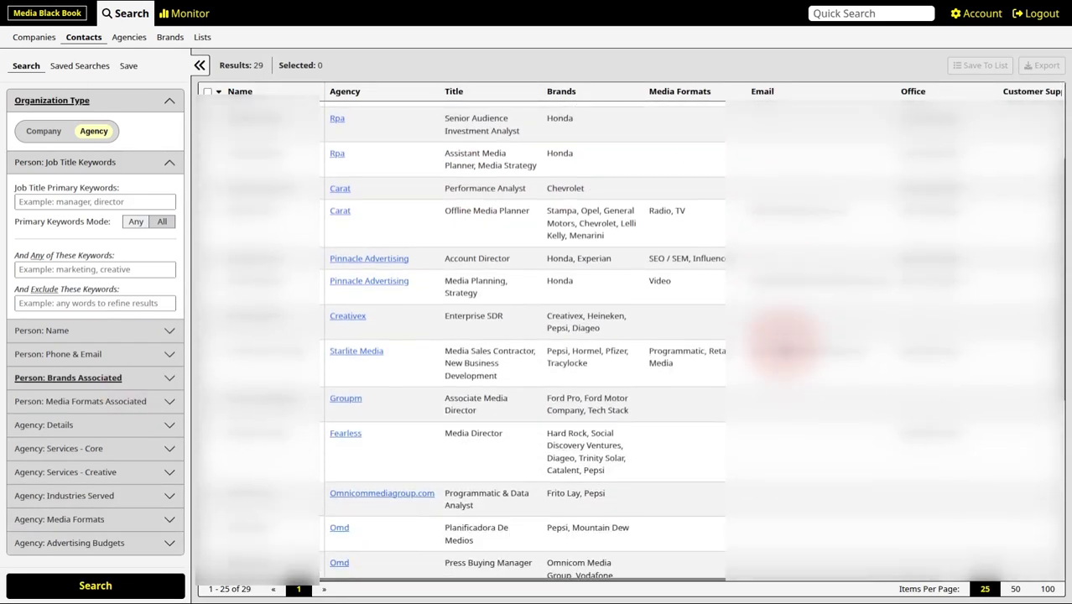
{"action": "scroll", "coordinate": [784, 344], "scroll_direction": "down", "scroll_amount": 1}
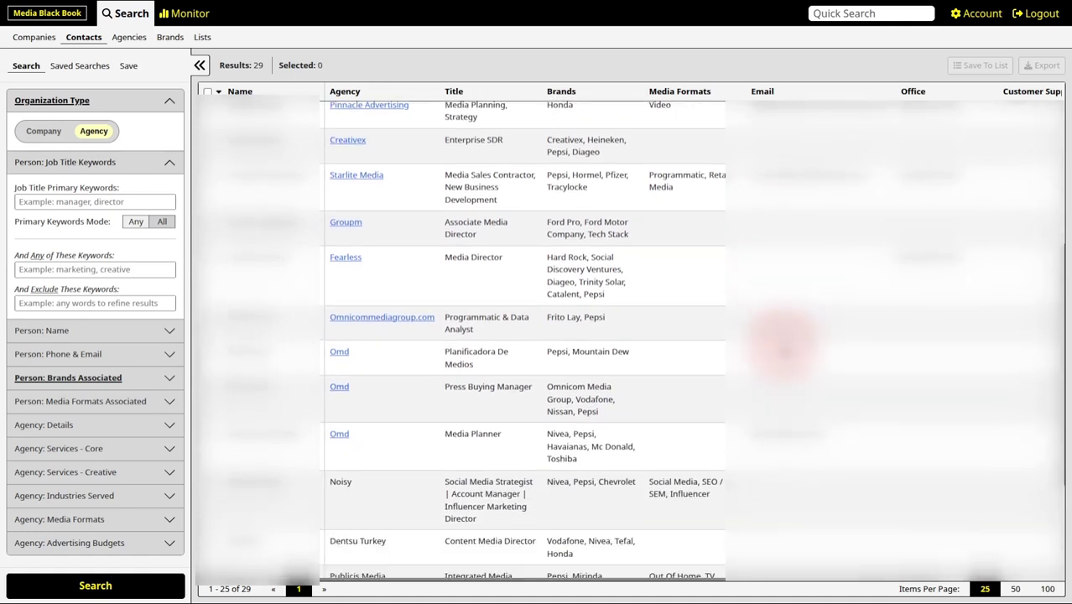
{"action": "scroll", "coordinate": [784, 344], "scroll_direction": "down", "scroll_amount": 1}
{"action": "scroll", "coordinate": [785, 349], "scroll_direction": "up", "scroll_amount": 1}
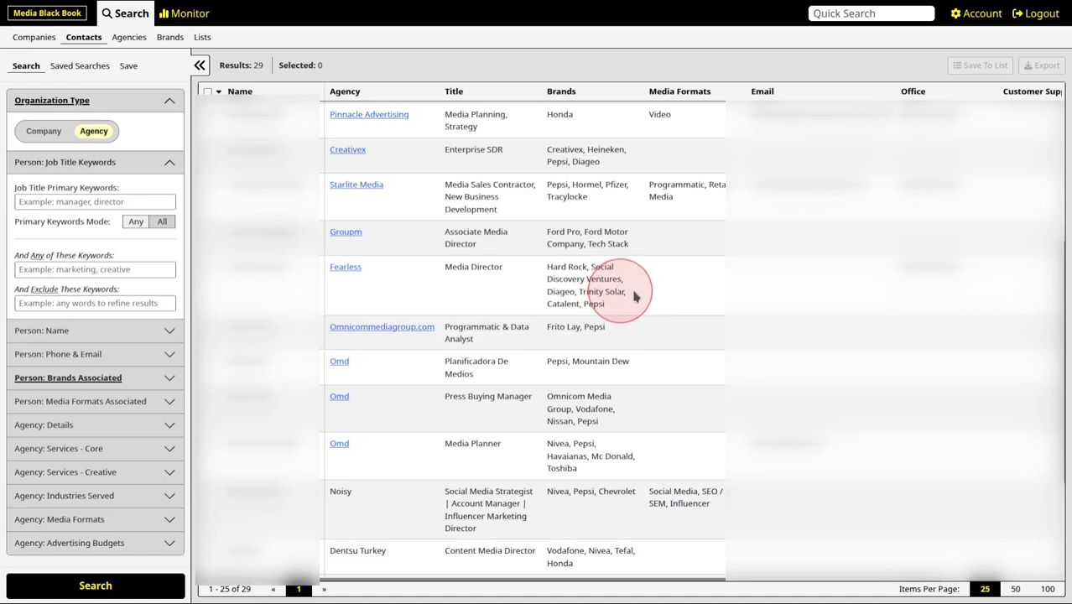
{"action": "scroll", "coordinate": [637, 294], "scroll_direction": "up", "scroll_amount": 5}
{"action": "scroll", "coordinate": [647, 297], "scroll_direction": "up", "scroll_amount": 2}
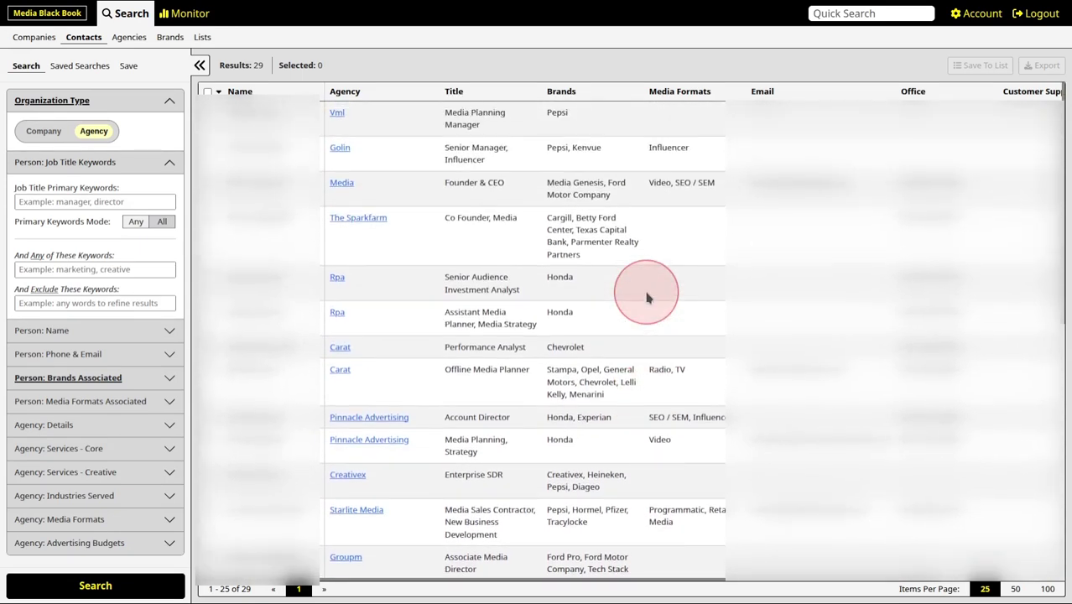